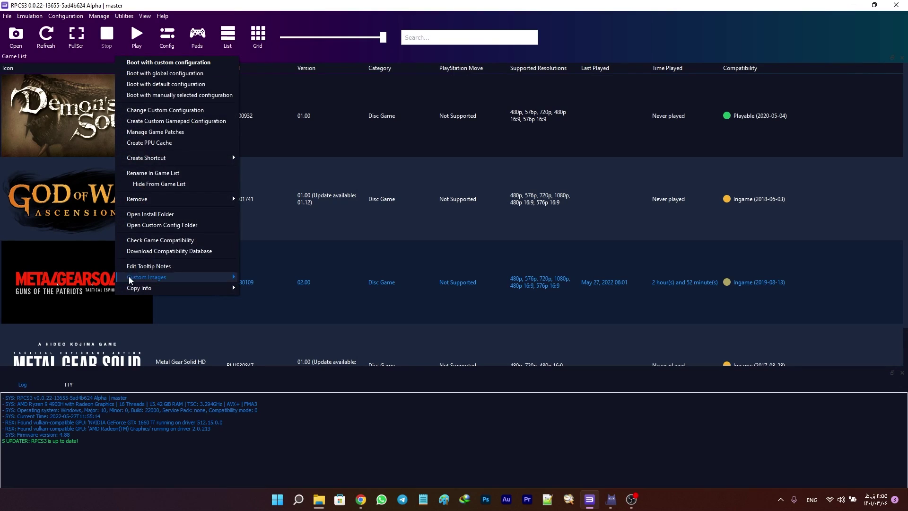
Step: Open the game patch manager for Metal Gear Solid 4 and check which patches it offers
{"action": "left_click", "coordinate": [175, 132]}
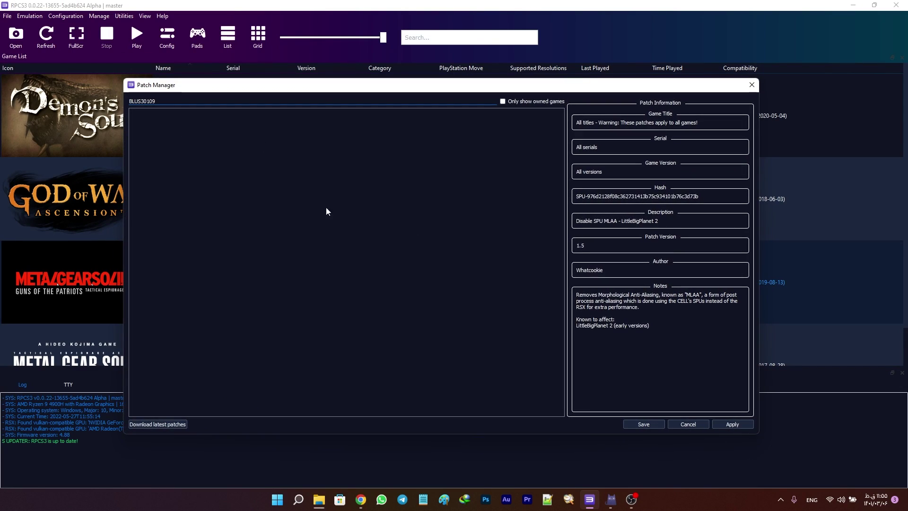
{"action": "left_click", "coordinate": [536, 98]}
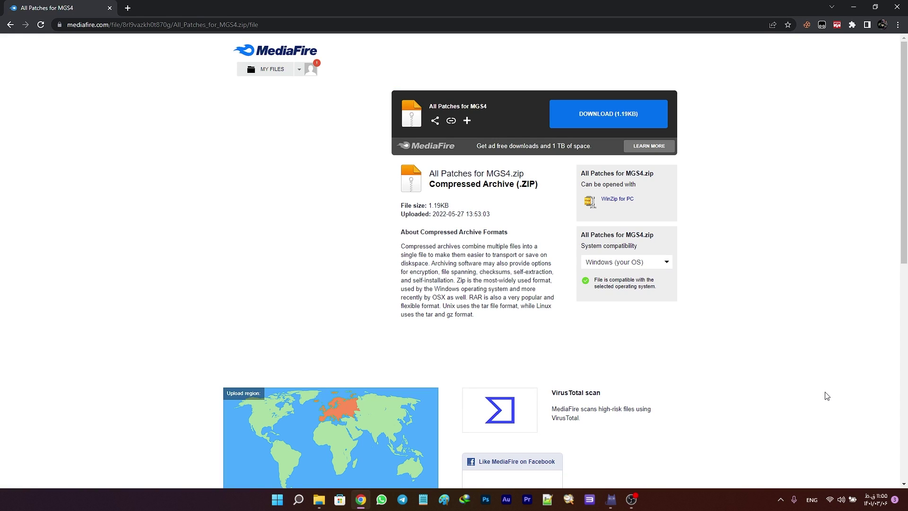
Step: Switch to the browser, download All Patches for MGS4.zip from MediaFire and open the downloaded archive
{"action": "left_click", "coordinate": [600, 117]}
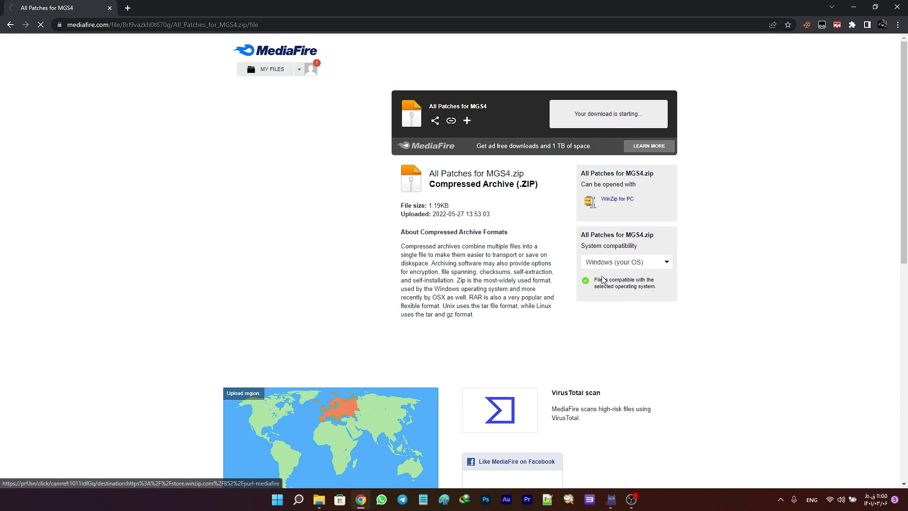
{"action": "left_click", "coordinate": [463, 290]}
{"action": "left_click", "coordinate": [374, 278]}
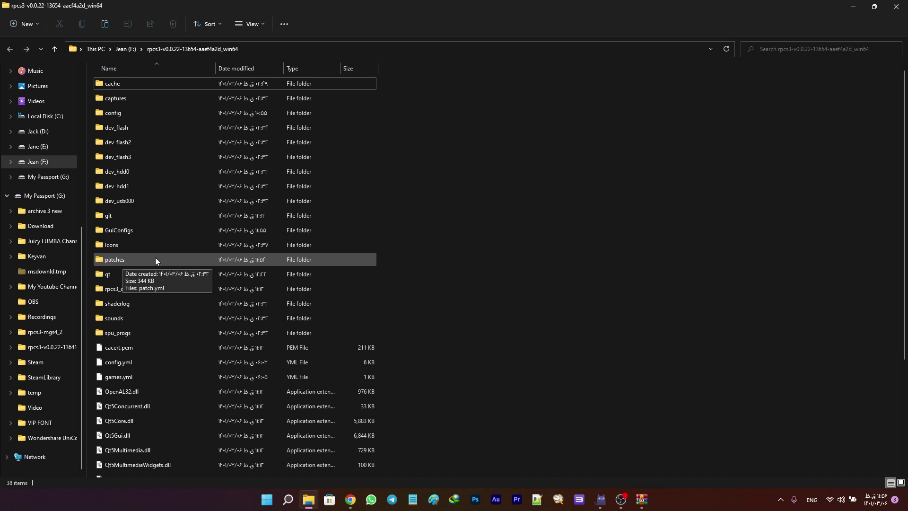
Step: Extract imported_patch.yml from the archive into the emulator's patches folder, then close the folder and archive windows
{"action": "double_click", "coordinate": [156, 259]}
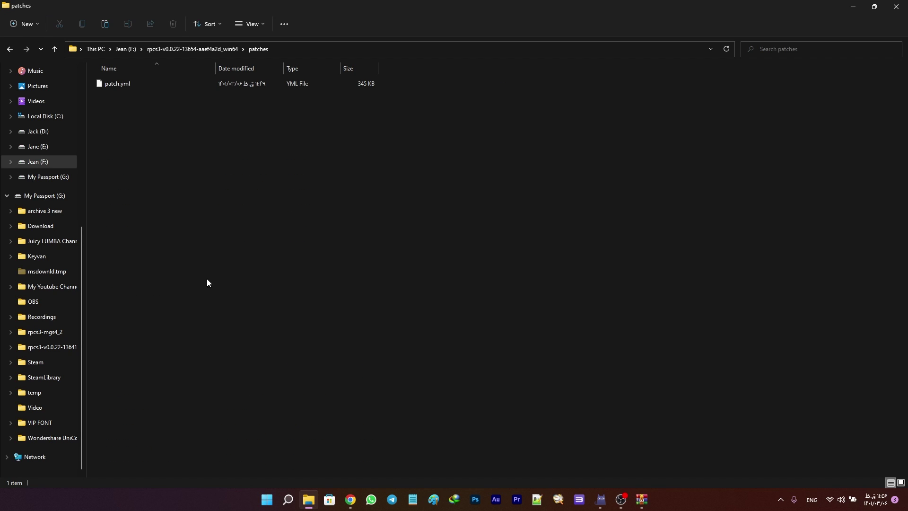
{"action": "left_click", "coordinate": [642, 500]}
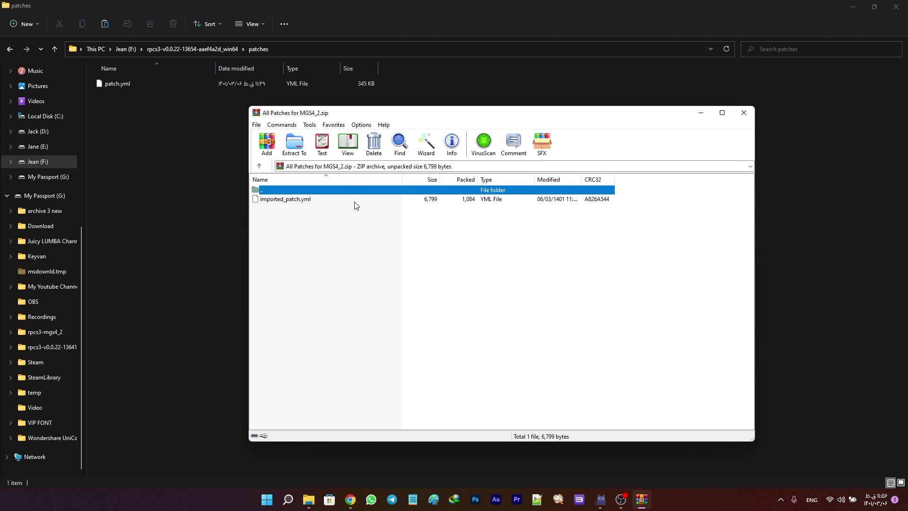
{"action": "left_click_drag", "start_coordinate": [278, 199], "coordinate": [197, 196]}
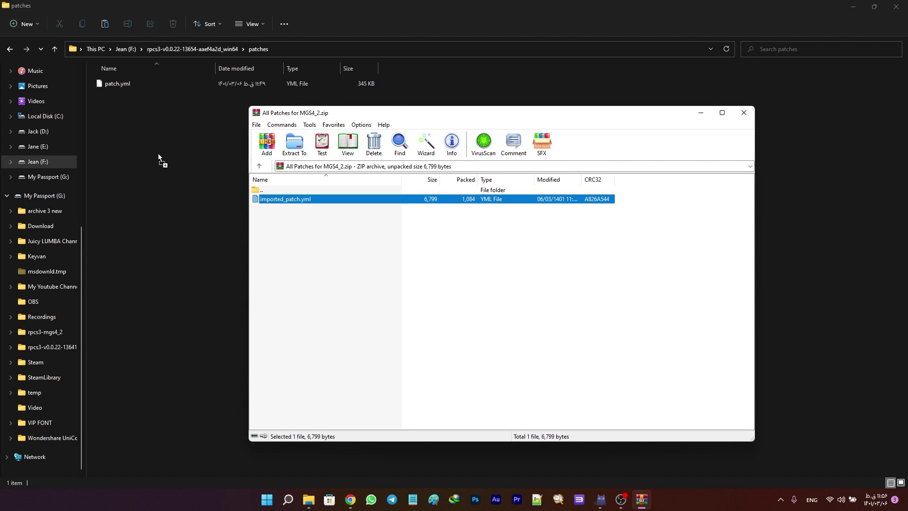
{"action": "left_click_drag", "start_coordinate": [152, 149], "coordinate": [152, 150]}
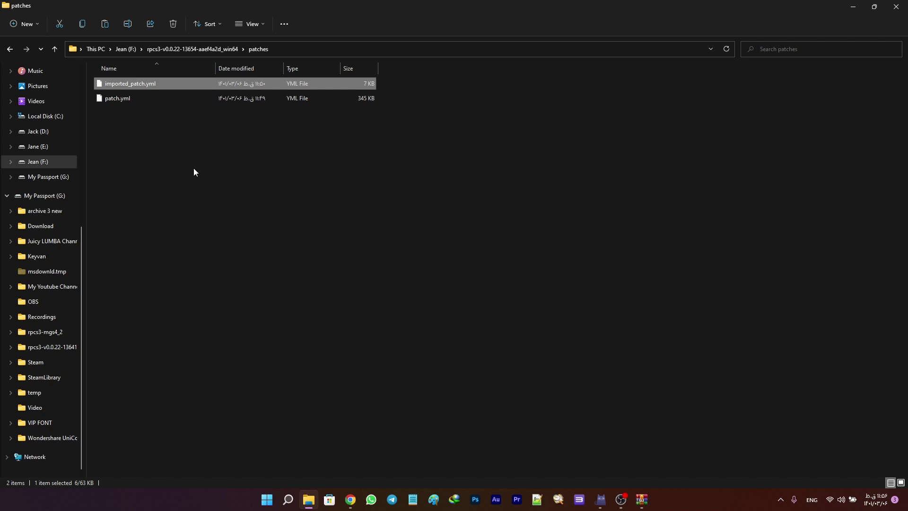
{"action": "left_click", "coordinate": [896, 7]}
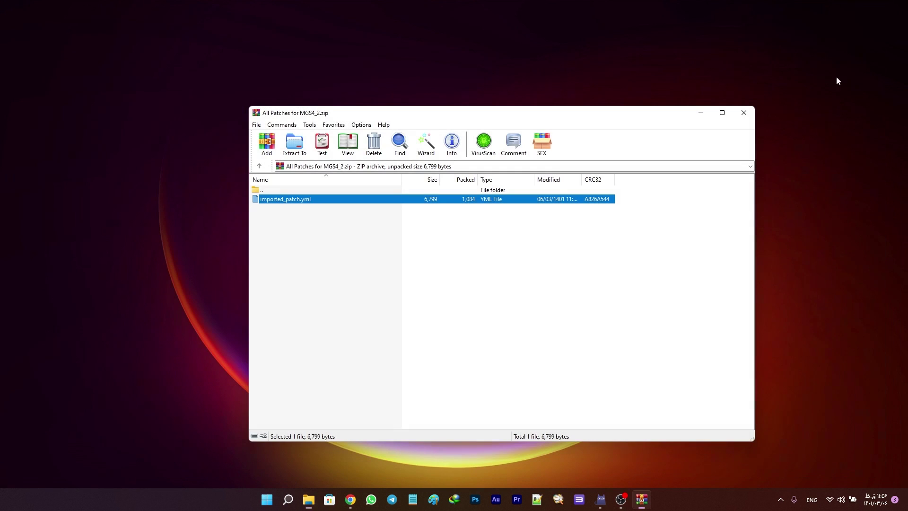
{"action": "left_click", "coordinate": [746, 111]}
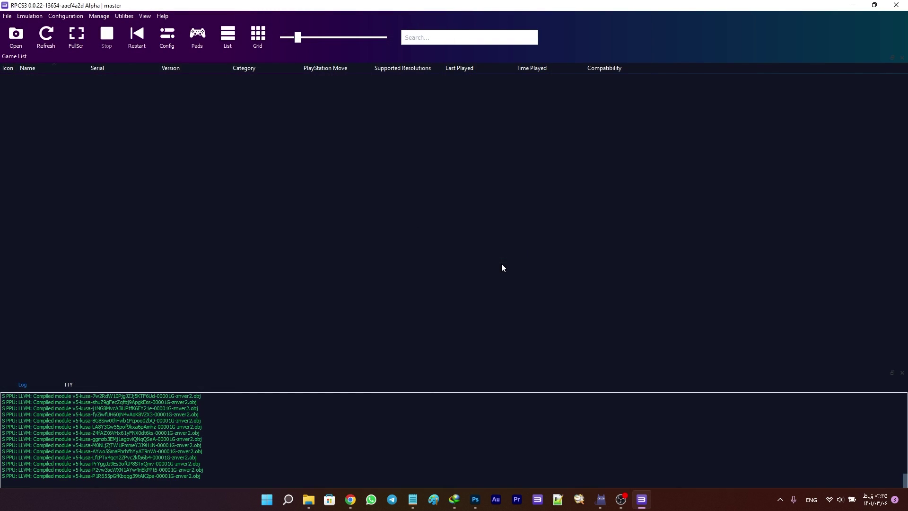
Step: Add the games in the PS3 folder to the RPCS3 game list
{"action": "left_click", "coordinate": [7, 16]}
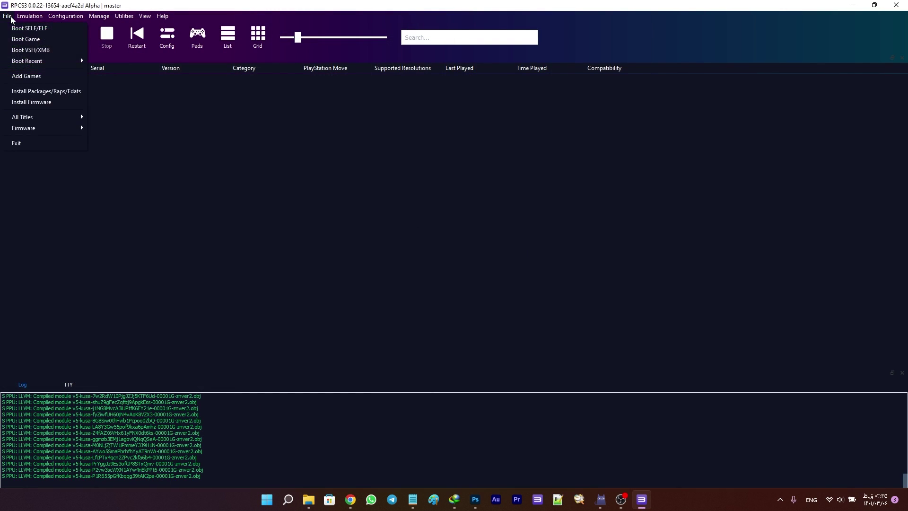
{"action": "left_click", "coordinate": [42, 77]}
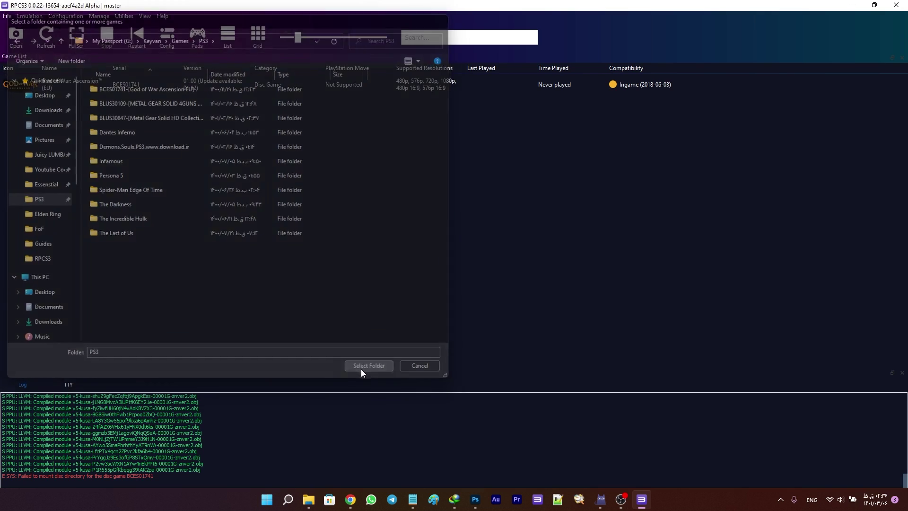
{"action": "left_click", "coordinate": [361, 369]}
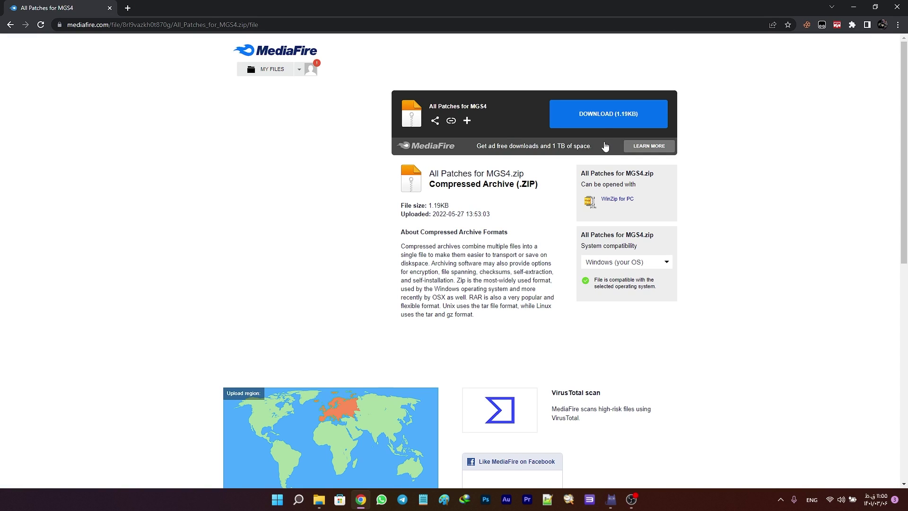
Step: Download the All Patches for MGS4 archive from its MediaFire page in the browser and open it
{"action": "left_click", "coordinate": [603, 121]}
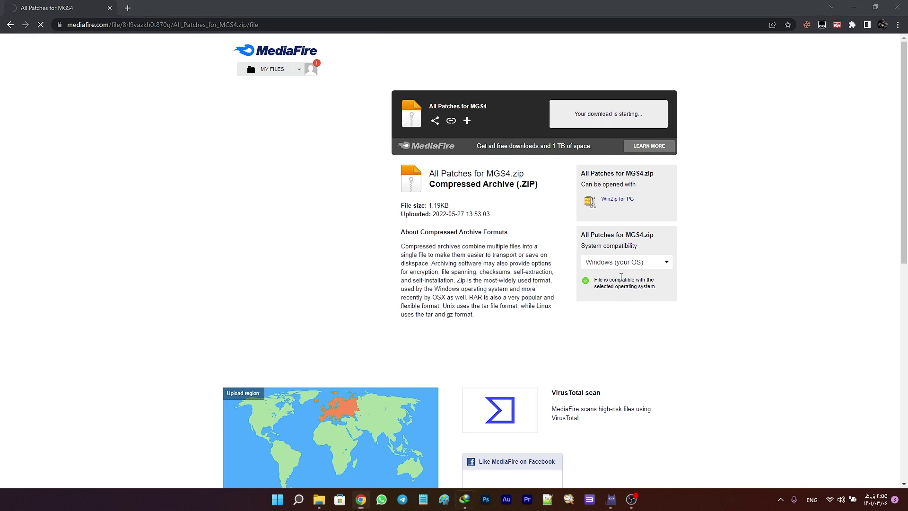
{"action": "left_click", "coordinate": [447, 288]}
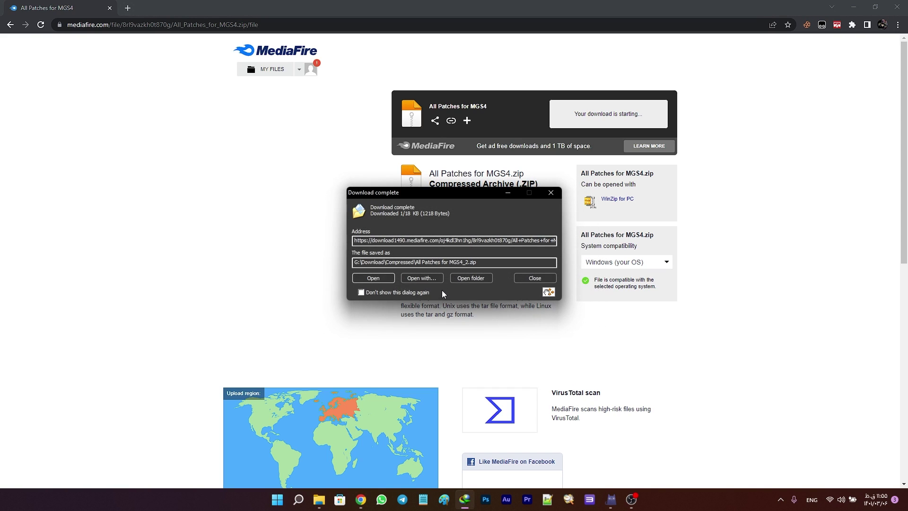
{"action": "left_click", "coordinate": [374, 280]}
Step: Copy imported_patch.yml out of All Patches for MGS4_2.zip into the patches folder of the RPCS3 installation
{"action": "left_click", "coordinate": [853, 7]}
{"action": "mouse_move", "coordinate": [309, 499]}
{"action": "left_click", "coordinate": [308, 445]}
{"action": "scroll", "coordinate": [147, 397], "scroll_direction": "up", "scroll_amount": 5}
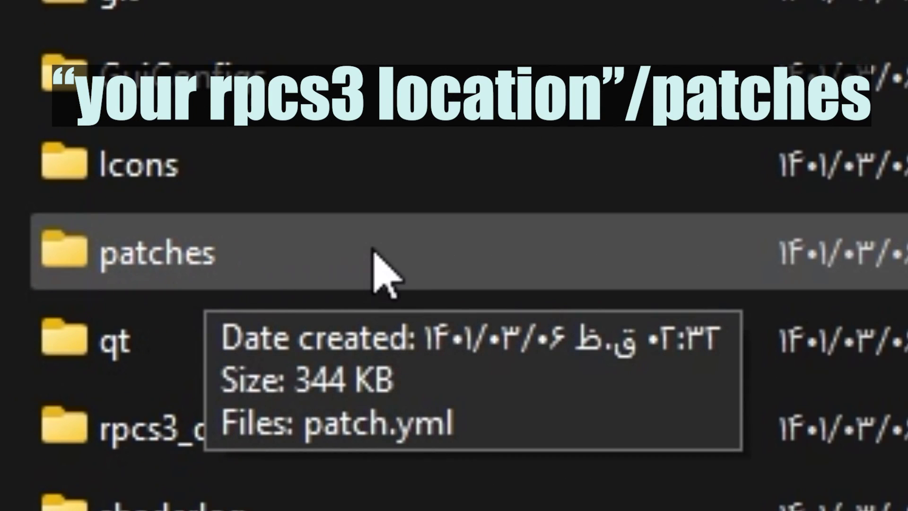
{"action": "double_click", "coordinate": [402, 246]}
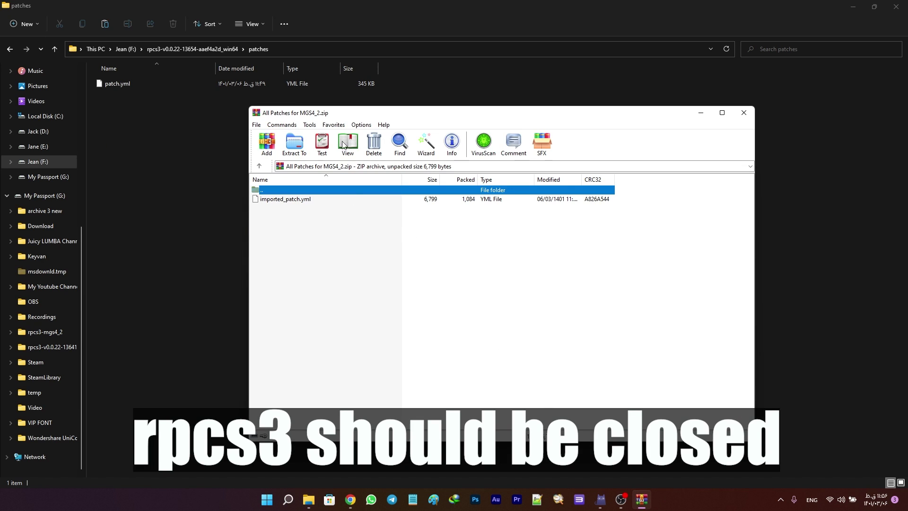
{"action": "left_click_drag", "start_coordinate": [281, 199], "coordinate": [153, 147]}
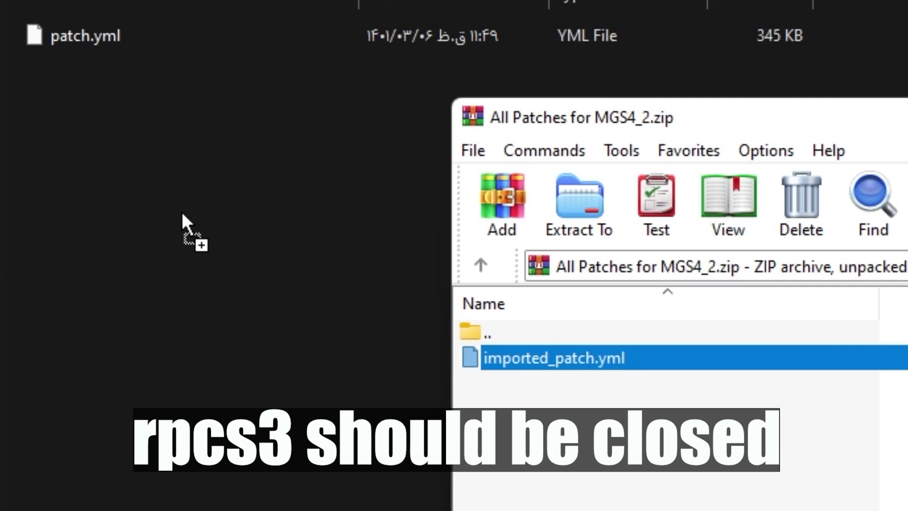
{"action": "left_click_drag", "start_coordinate": [181, 211], "coordinate": [182, 212]}
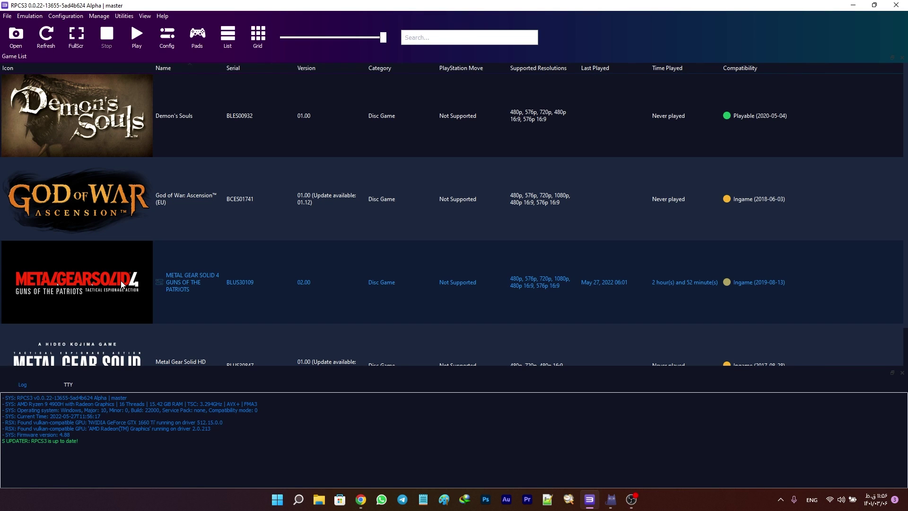
Step: Open the Metal Gear Solid 4 patch manager and review the patches under BLUS30109 - All versions and v.02.00
{"action": "right_click", "coordinate": [121, 284]}
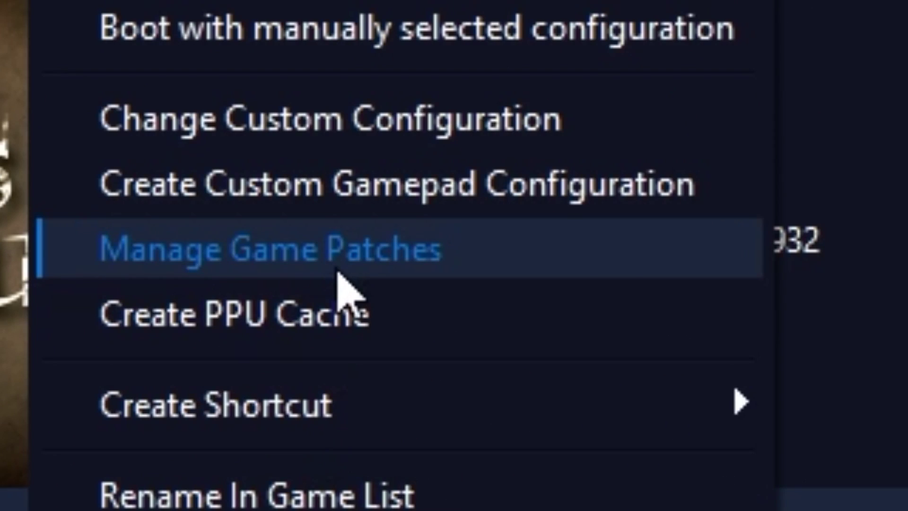
{"action": "left_click", "coordinate": [339, 268]}
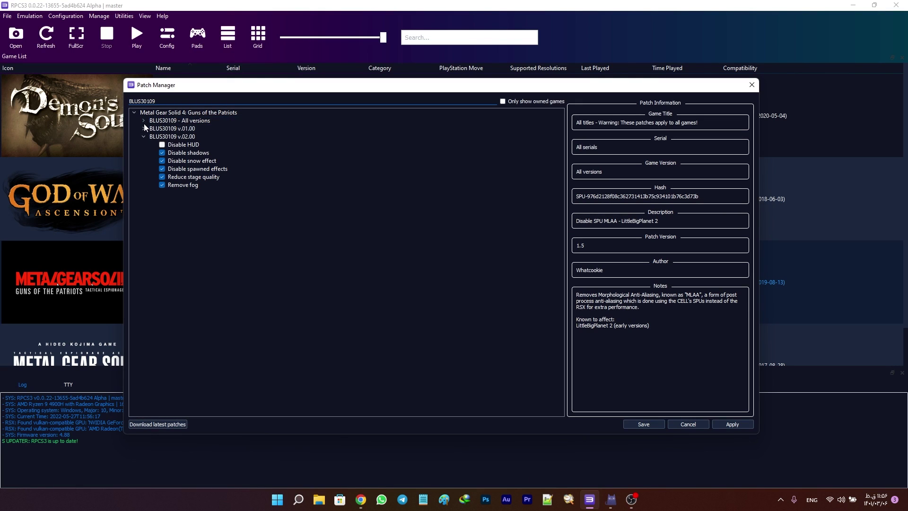
{"action": "left_click", "coordinate": [144, 121]}
{"action": "left_click", "coordinate": [227, 129]}
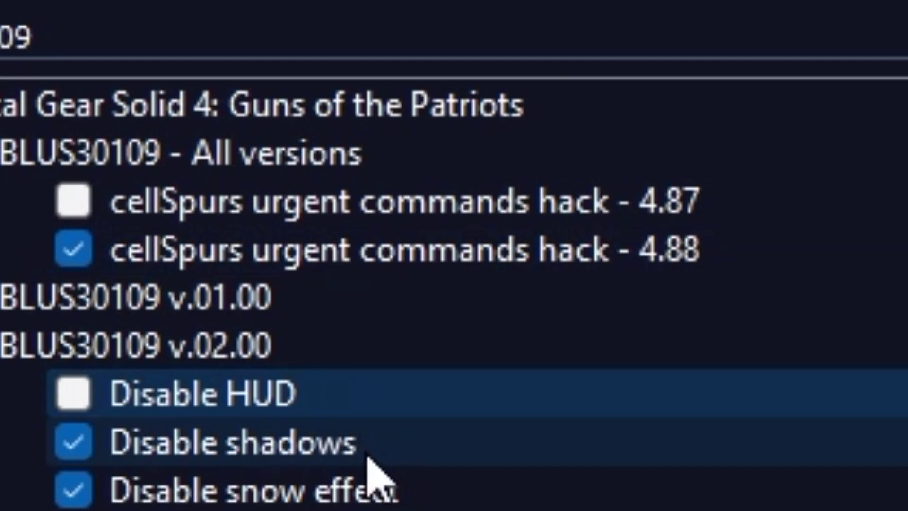
{"action": "left_click", "coordinate": [211, 169]}
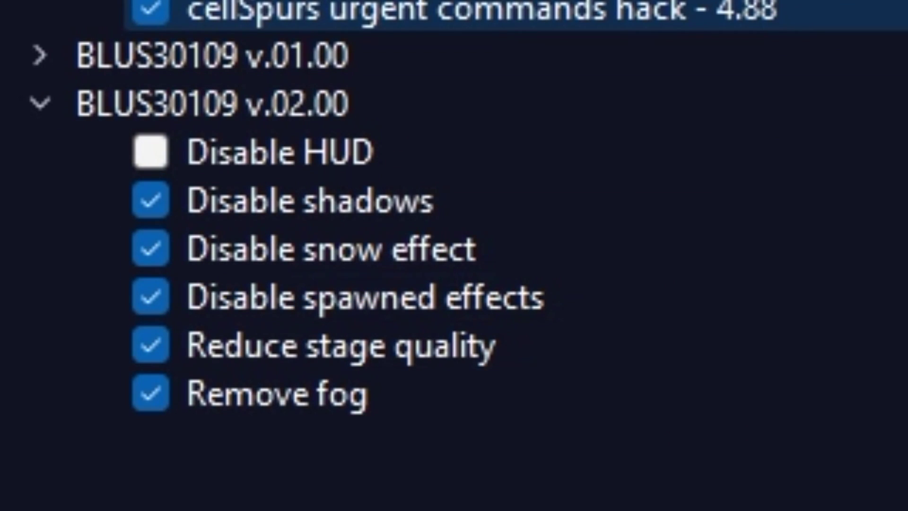
{"action": "left_click", "coordinate": [369, 395]}
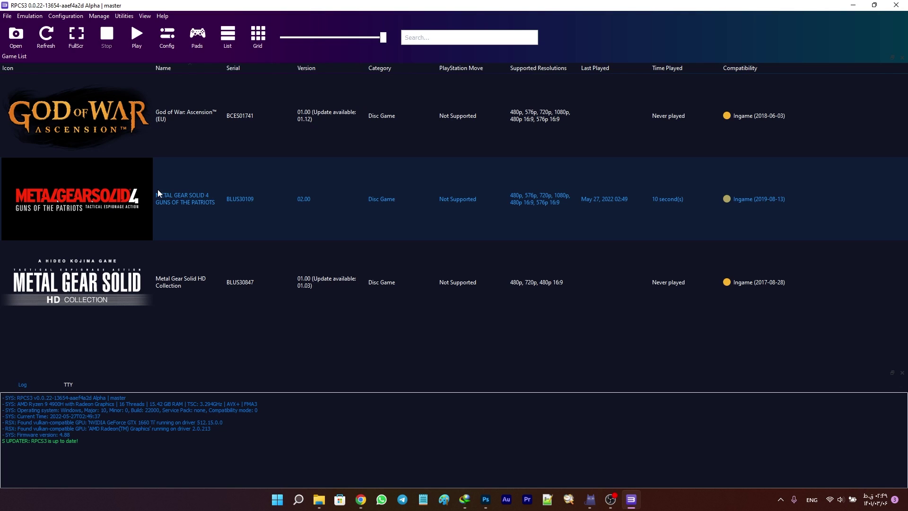
Step: Create a custom configuration for Metal Gear Solid 4 with Framelimit 60 and ZCULL Accuracy Relaxed (Fastest)
{"action": "right_click", "coordinate": [158, 189]}
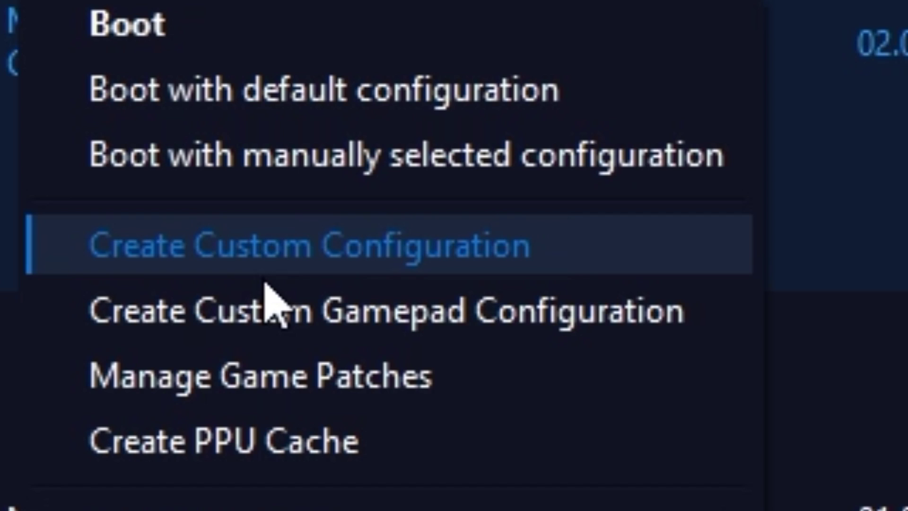
{"action": "left_click", "coordinate": [264, 270]}
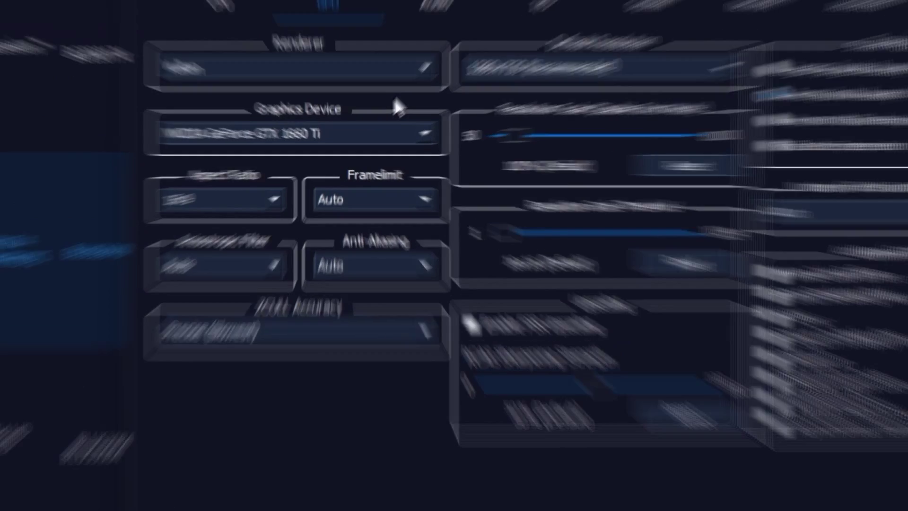
{"action": "left_click", "coordinate": [338, 165]}
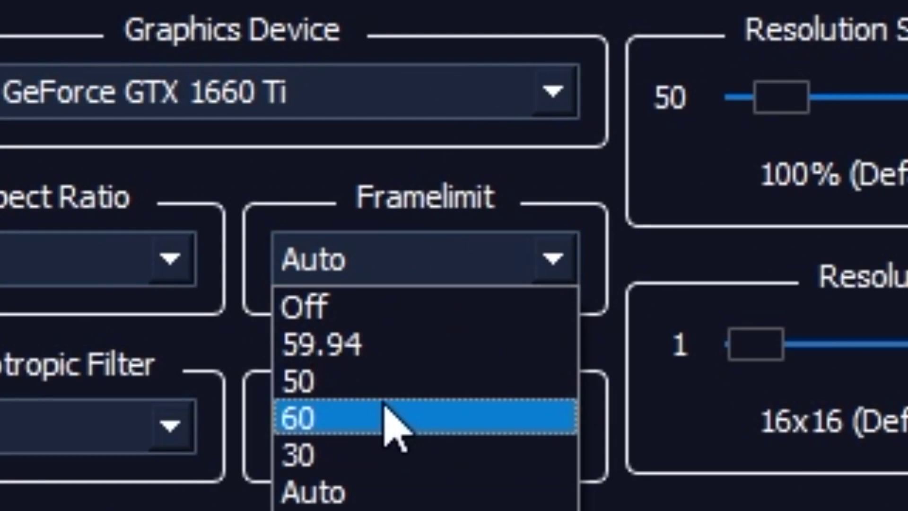
{"action": "left_click", "coordinate": [382, 413]}
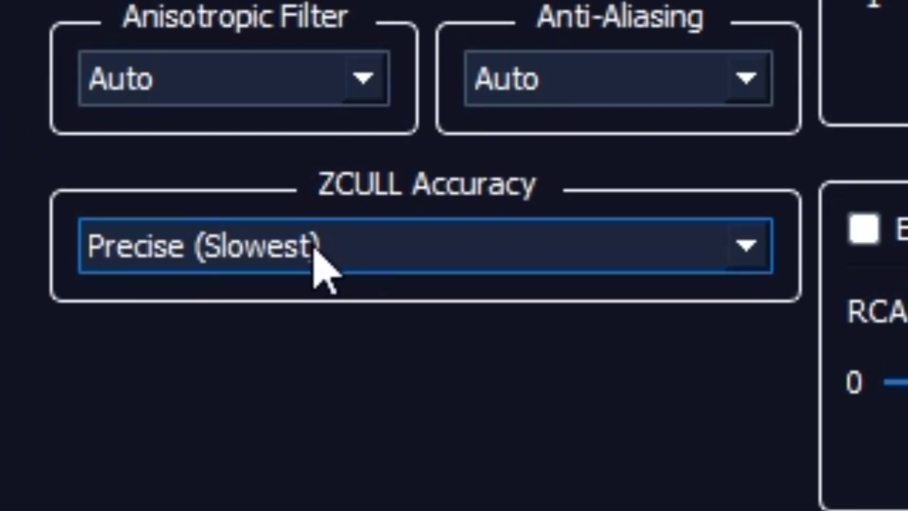
{"action": "left_click", "coordinate": [315, 250]}
{"action": "left_click", "coordinate": [284, 369]}
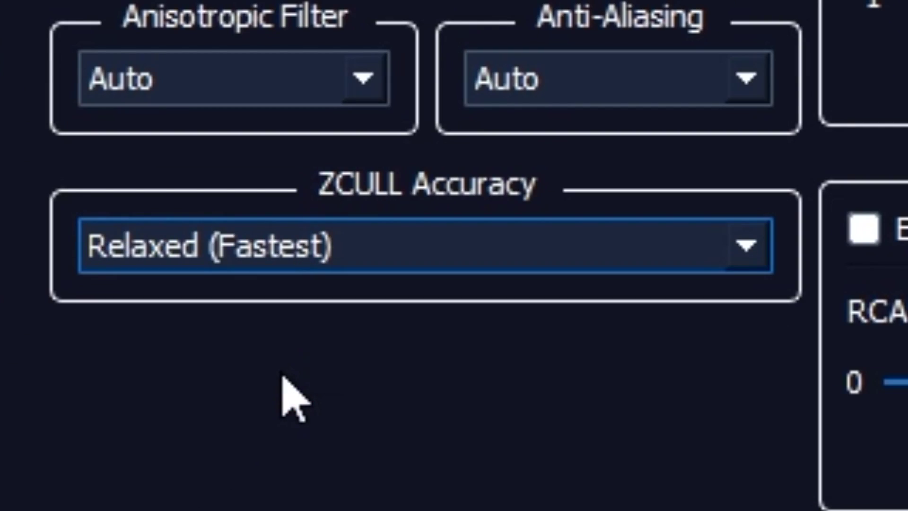
Step: Set the advanced Driver Wake-Up Delay to 200 µs and raise the VBlank Frequency
{"action": "left_click", "coordinate": [562, 88]}
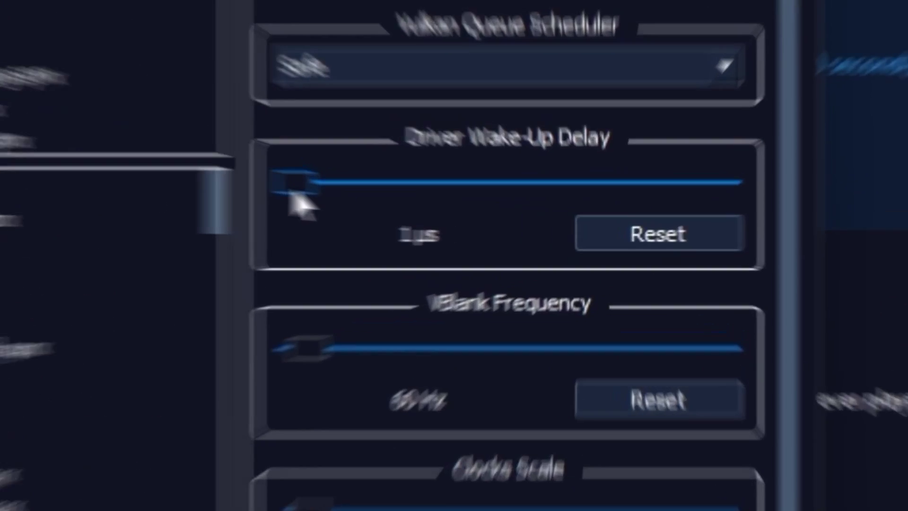
{"action": "left_click_drag", "start_coordinate": [293, 189], "coordinate": [370, 185]}
{"action": "left_click_drag", "start_coordinate": [260, 154], "coordinate": [298, 157]}
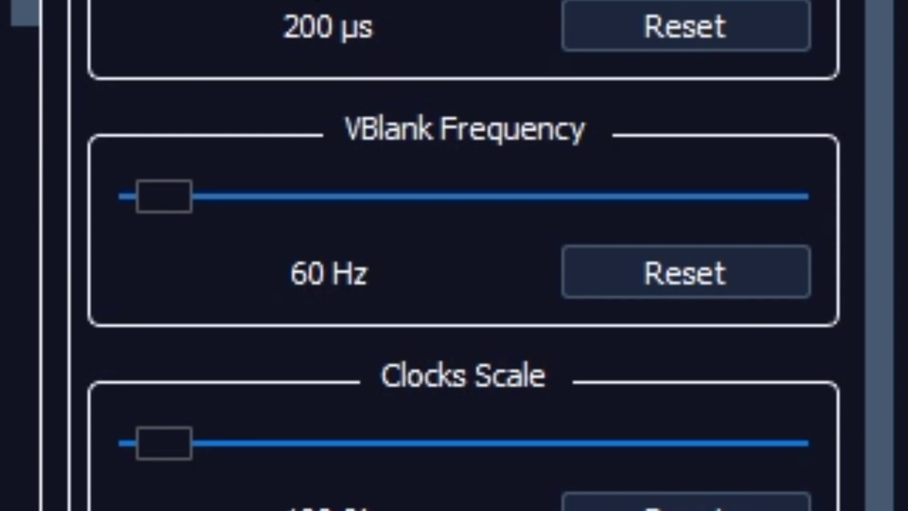
{"action": "left_click_drag", "start_coordinate": [161, 192], "coordinate": [225, 196]}
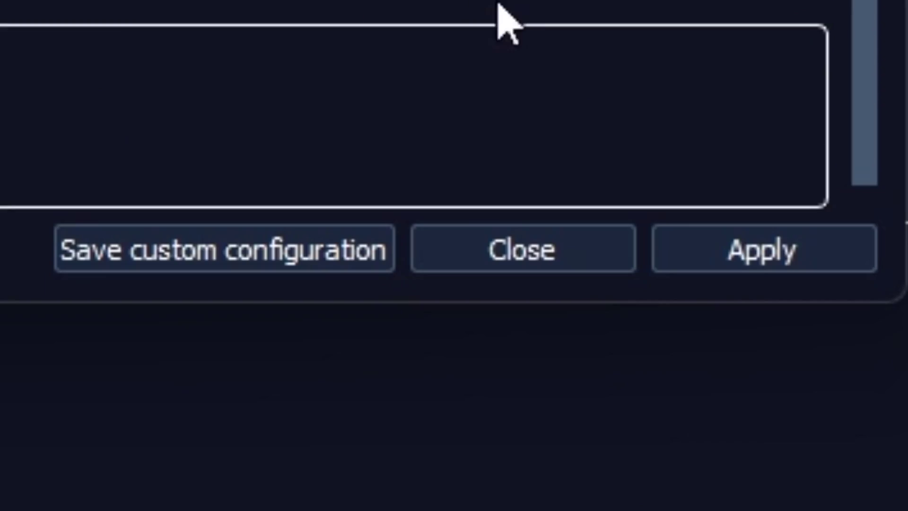